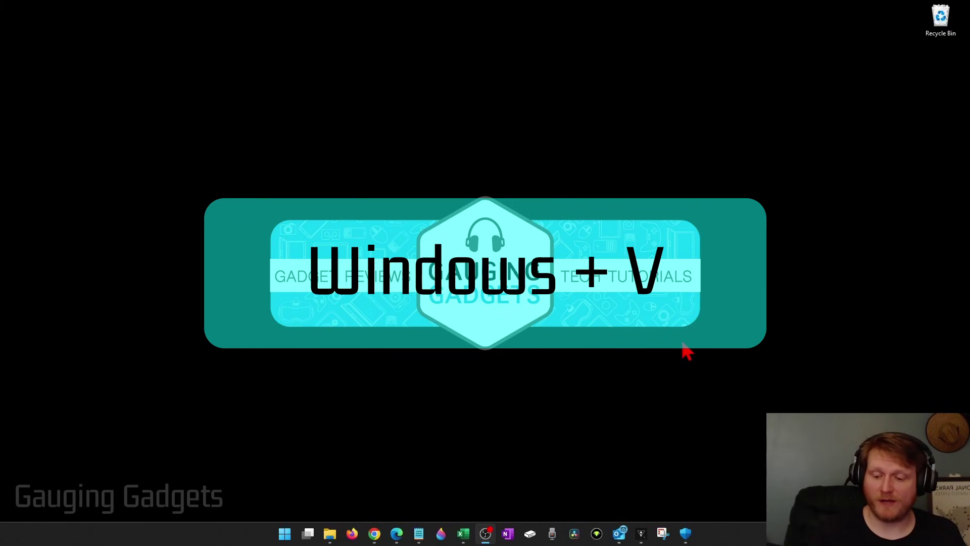
Show clipboard history, select the word 'test', and place the cursor after 'Test 1234'.
{"action": "key", "text": "super+v"}
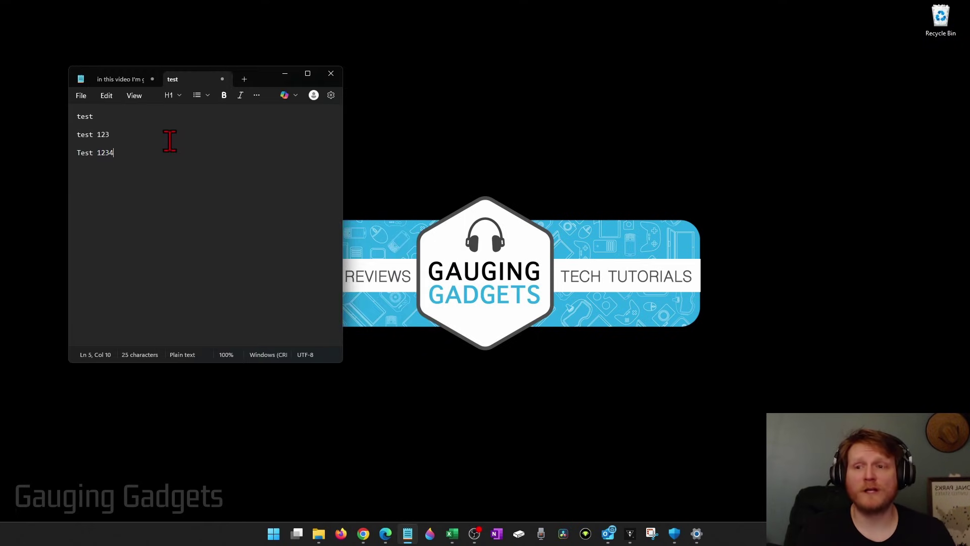
{"action": "left_click_drag", "start_coordinate": [100, 117], "coordinate": [56, 115]}
{"action": "left_click", "coordinate": [203, 170]}
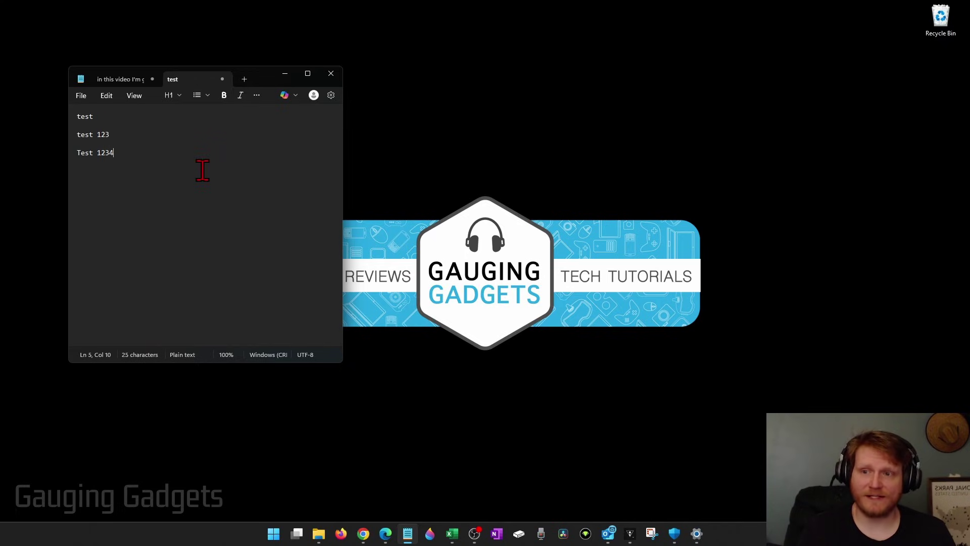
Paste the 'test' entry as text so the line reads 'Test 1234test', then redisplay the history.
{"action": "key", "text": "super+v"}
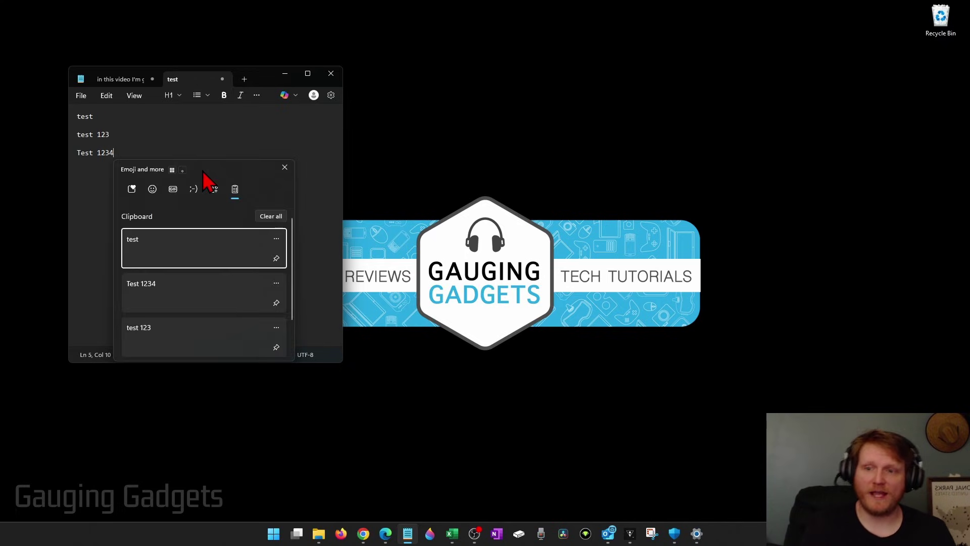
{"action": "mouse_move", "coordinate": [293, 244]}
{"action": "left_mouse_down"}
{"action": "mouse_move", "coordinate": [291, 286]}
{"action": "mouse_move", "coordinate": [289, 238]}
{"action": "left_mouse_up"}
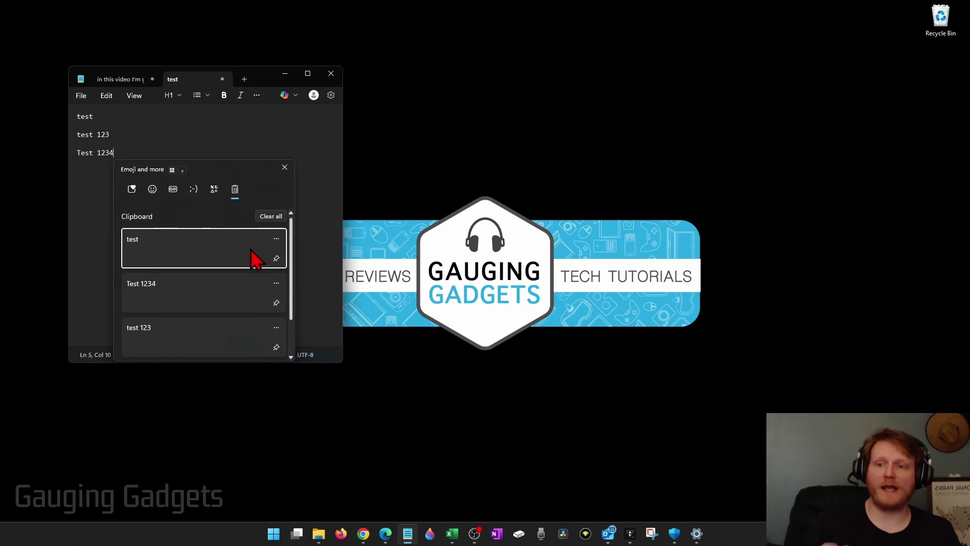
{"action": "scroll", "coordinate": [252, 257], "scroll_direction": "down", "scroll_amount": 2}
{"action": "scroll", "coordinate": [199, 261], "scroll_direction": "up", "scroll_amount": 2}
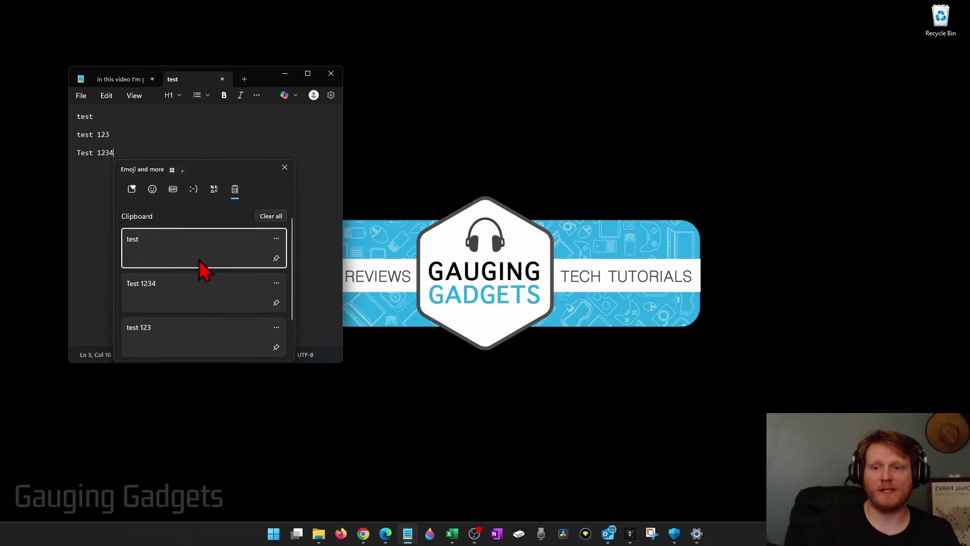
{"action": "left_click", "coordinate": [276, 240]}
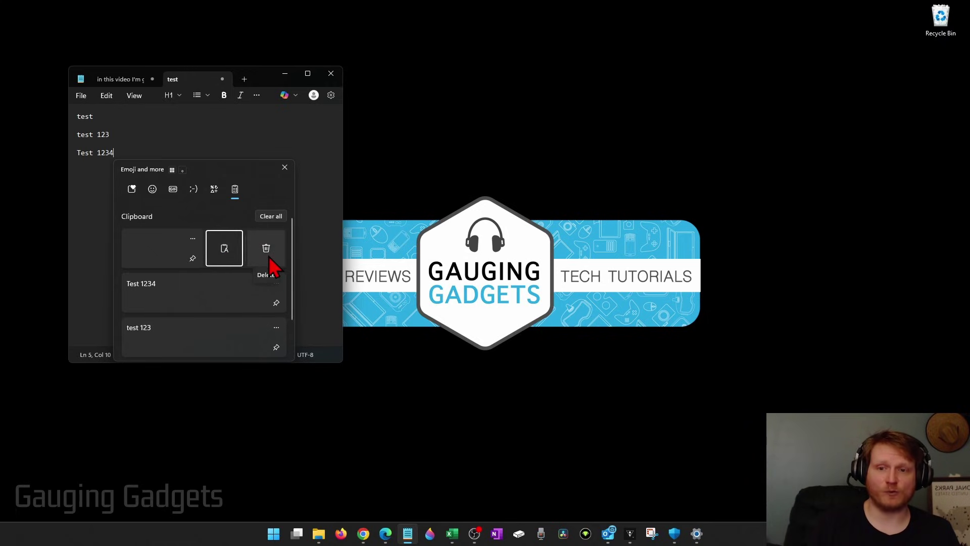
{"action": "left_click", "coordinate": [134, 246]}
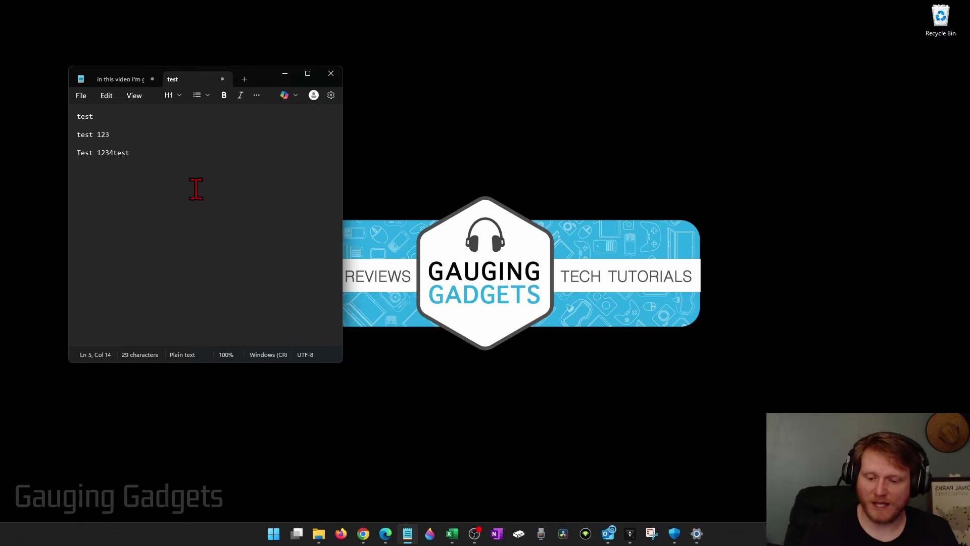
{"action": "key", "text": "super+v"}
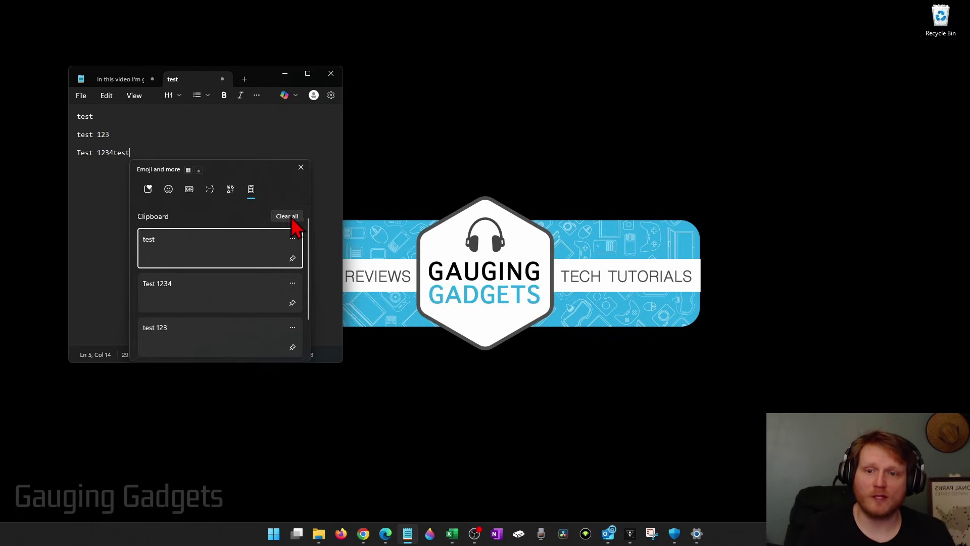